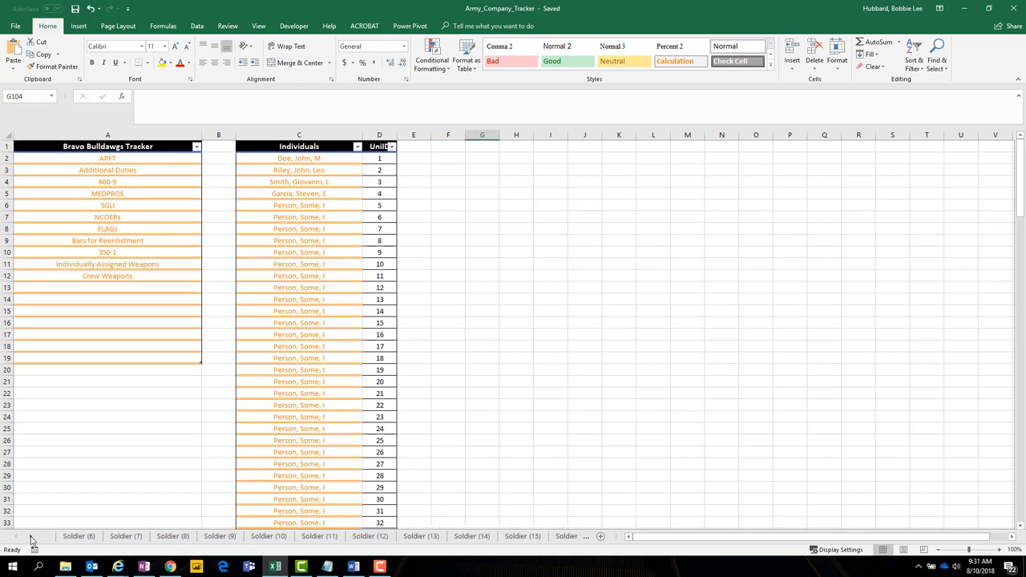
Browse through the workbook's sheets and return to the first sheets in the list.
{"action": "left_click", "coordinate": [31, 541]}
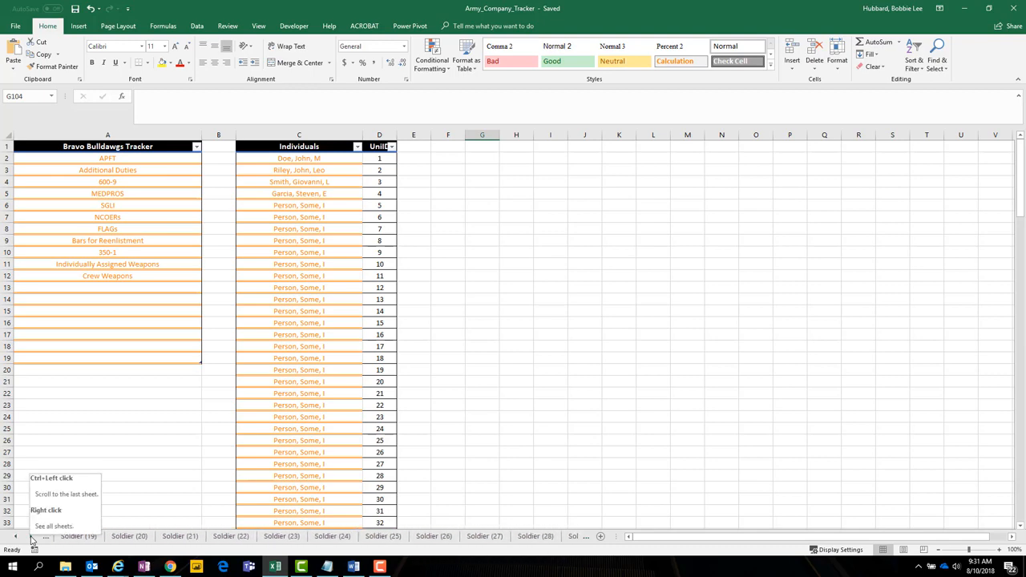
{"action": "left_click", "coordinate": [17, 537]}
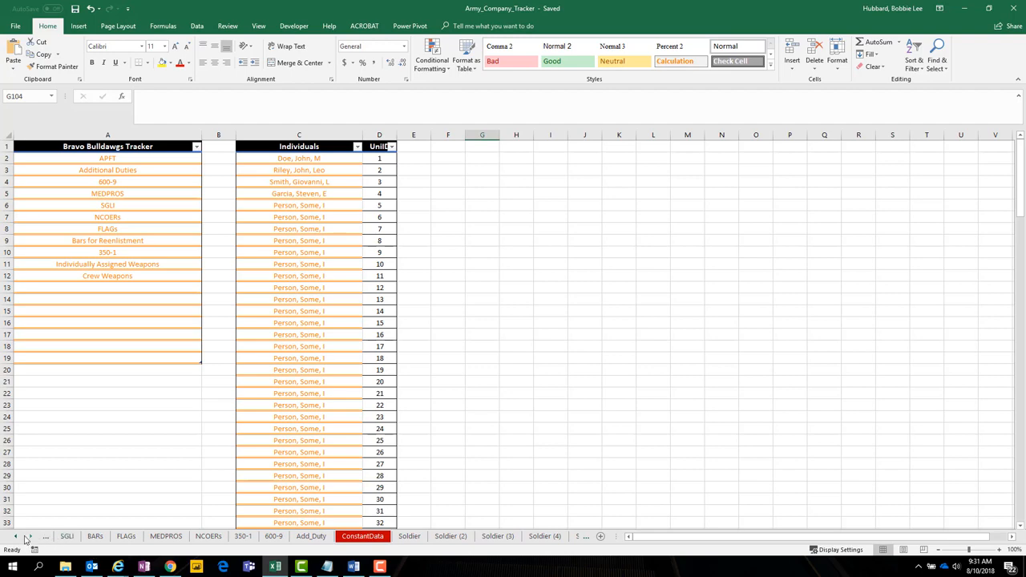
{"action": "left_click", "coordinate": [18, 538]}
{"action": "left_click", "coordinate": [18, 538]}
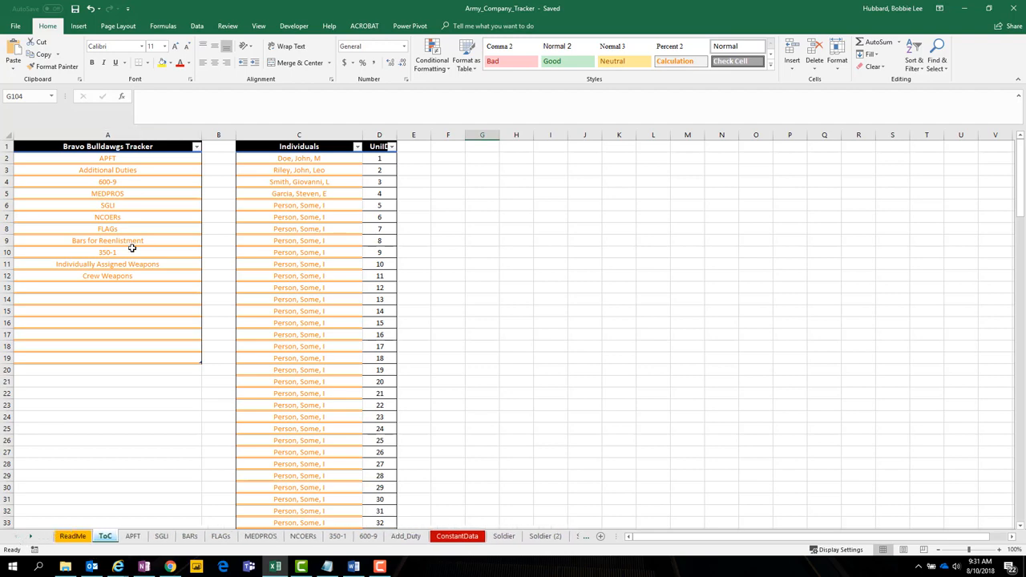
Look at the weapons entries in the tracker list, follow the APFT link to its sheet, and return to the ToC sheet.
{"action": "left_click", "coordinate": [112, 276]}
{"action": "left_click", "coordinate": [112, 264]}
{"action": "left_click", "coordinate": [113, 277]}
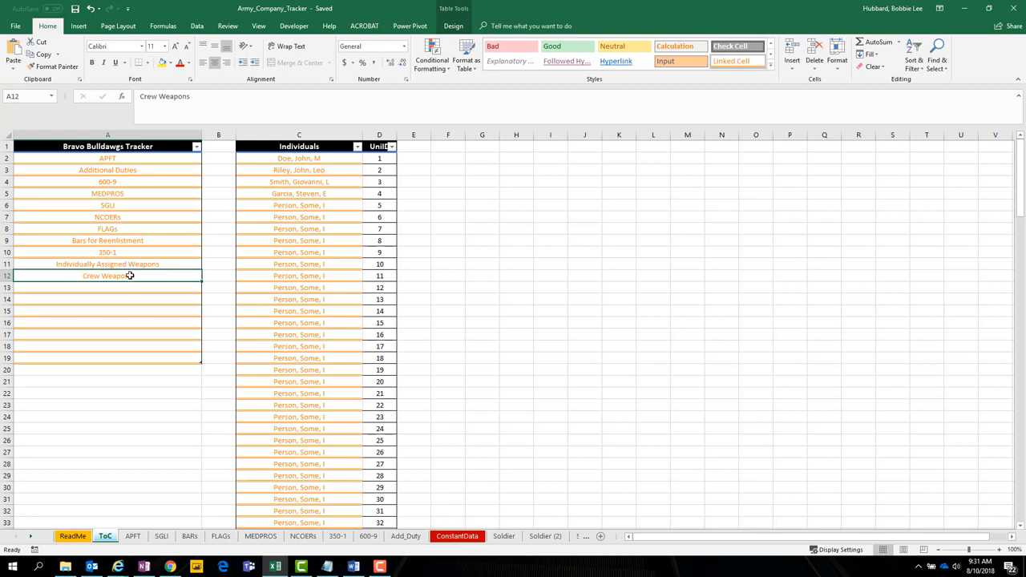
{"action": "left_click", "coordinate": [109, 164]}
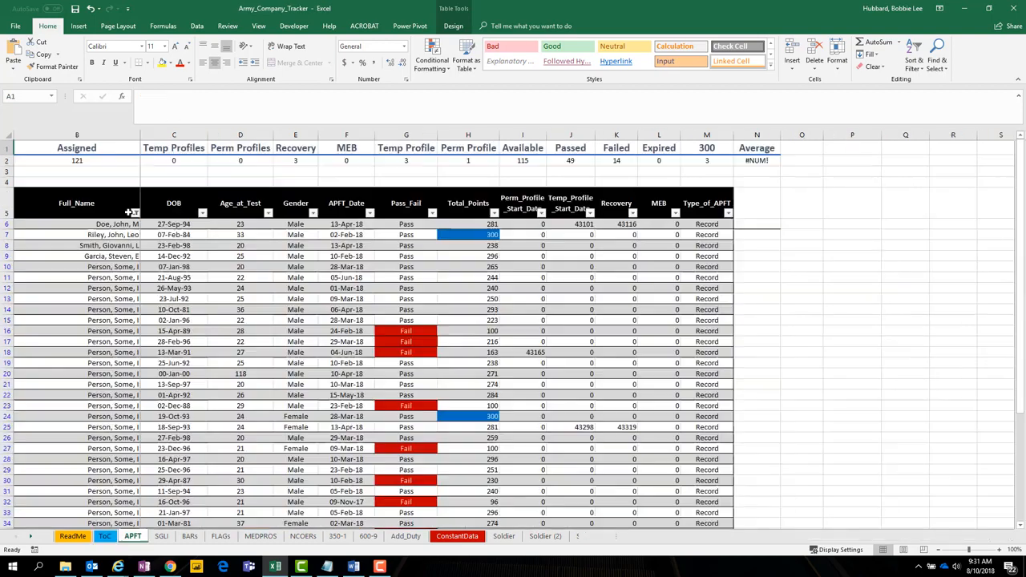
{"action": "left_click", "coordinate": [105, 535]}
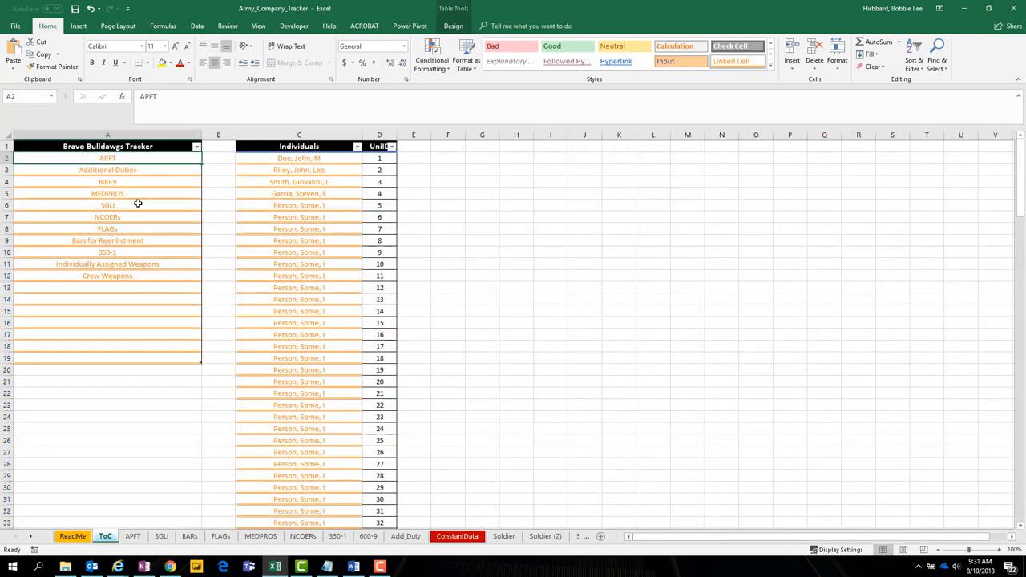
Edit the APFT hyperlink in A2 so it points to the APFT sheet within this document.
{"action": "right_click", "coordinate": [129, 158]}
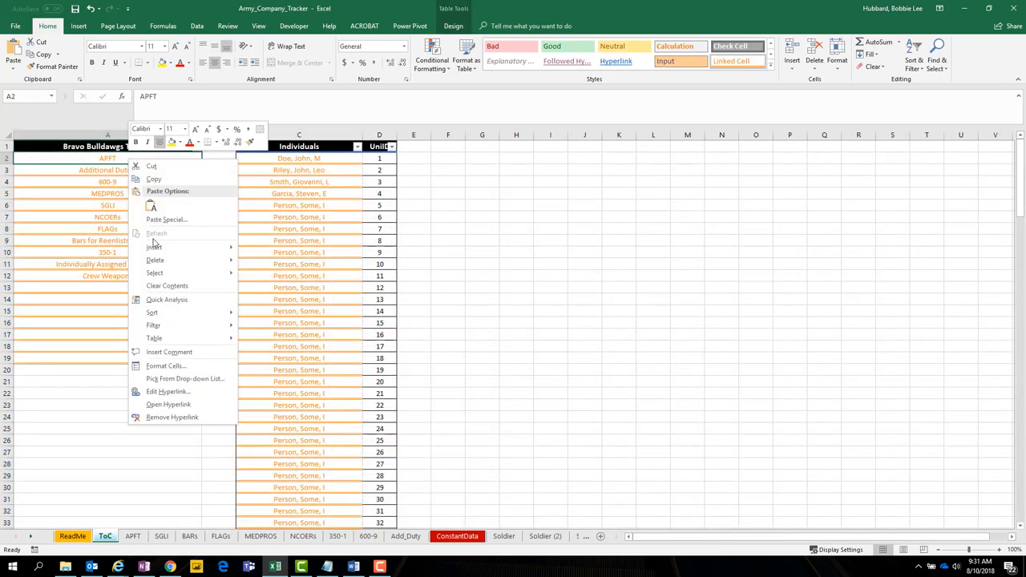
{"action": "left_click", "coordinate": [74, 158]}
{"action": "right_click", "coordinate": [73, 158]}
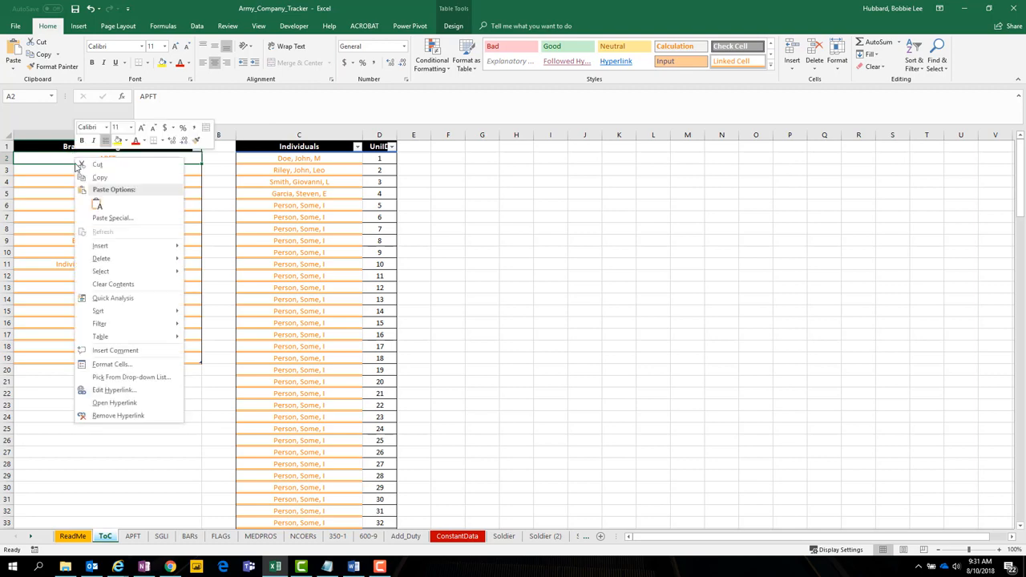
{"action": "left_click", "coordinate": [122, 390]}
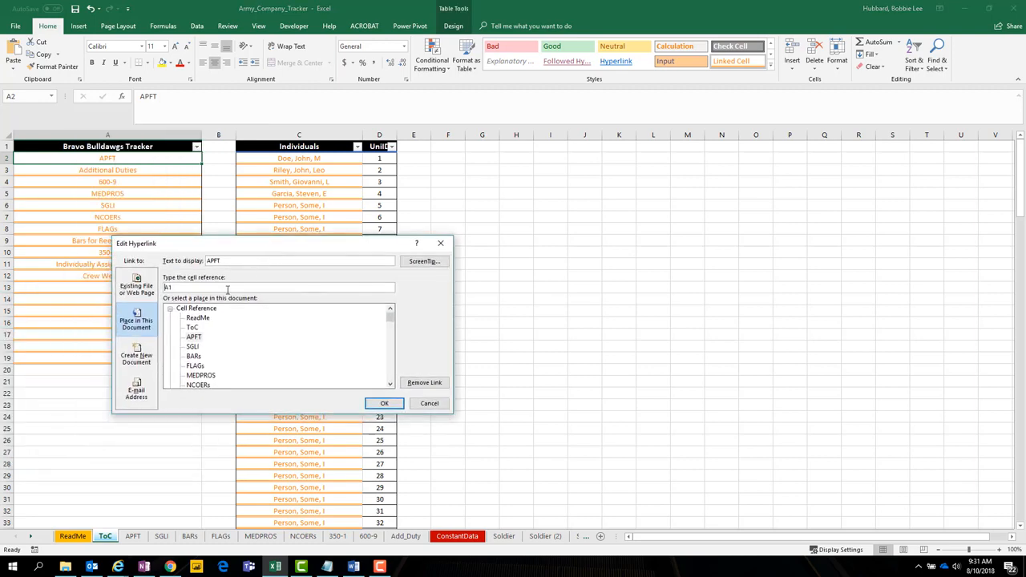
{"action": "left_click", "coordinate": [137, 286]}
{"action": "left_click", "coordinate": [141, 319]}
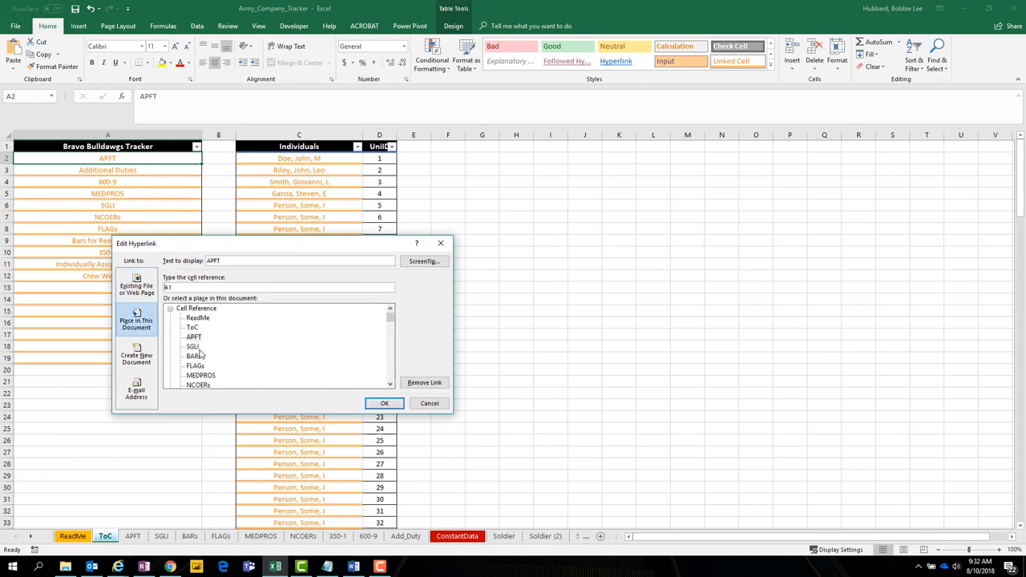
{"action": "left_click_drag", "start_coordinate": [391, 321], "coordinate": [394, 311]}
{"action": "left_click", "coordinate": [194, 338]}
{"action": "left_click", "coordinate": [383, 403]}
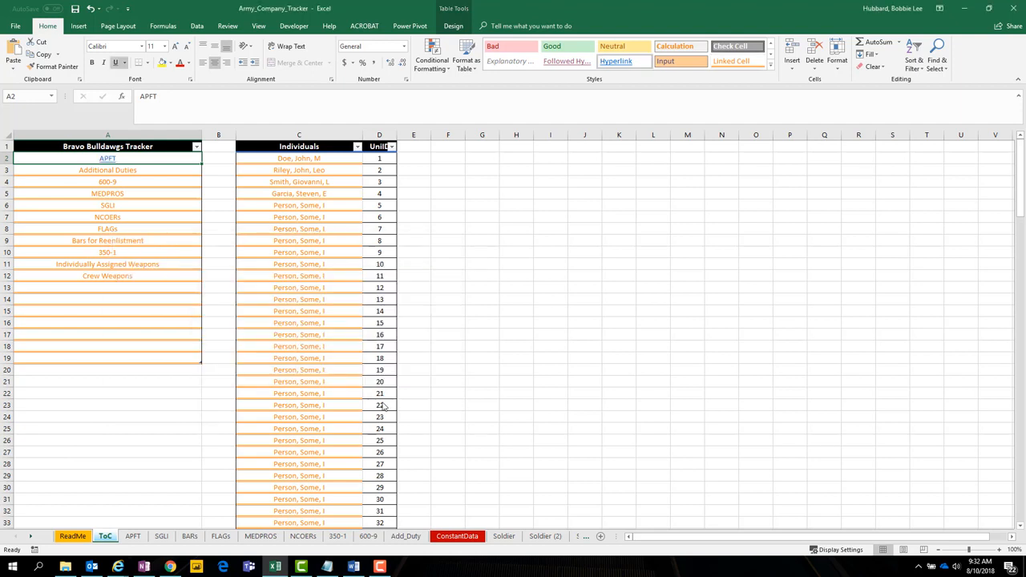
Copy the formatting of the Additional Duties cell onto the APFT cell with Format Painter.
{"action": "left_click", "coordinate": [179, 172]}
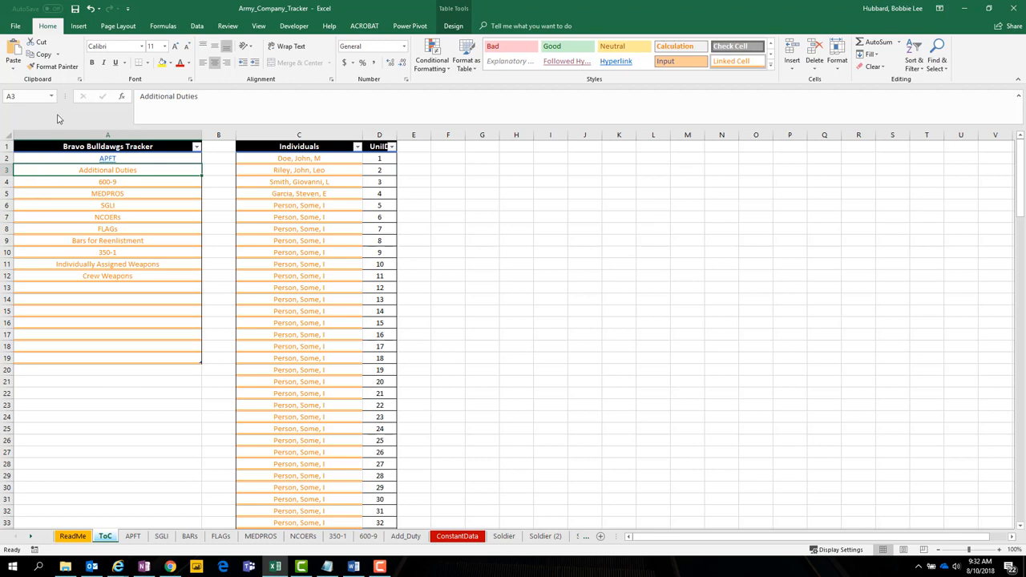
{"action": "left_click", "coordinate": [63, 71]}
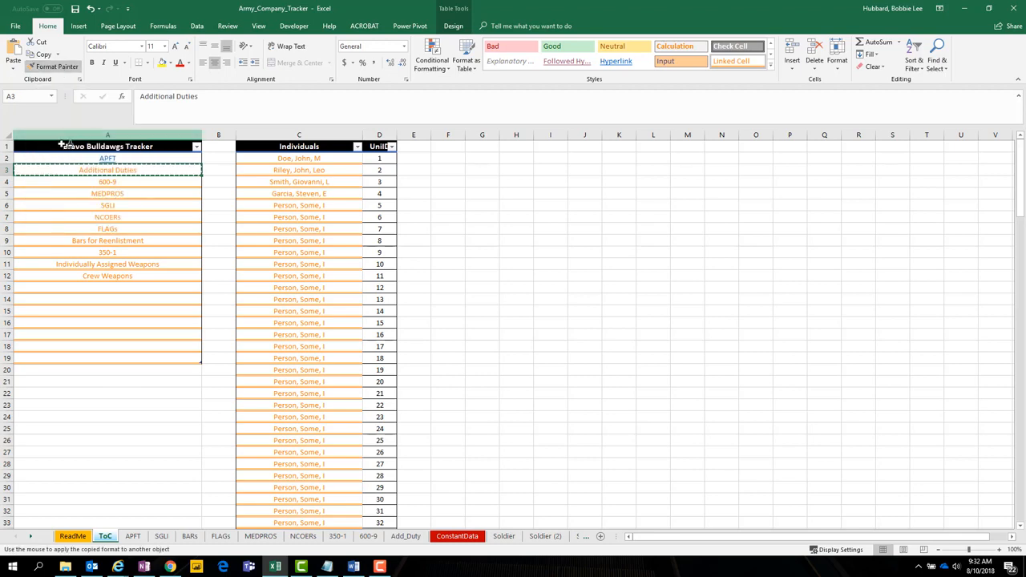
{"action": "left_click", "coordinate": [61, 158]}
{"action": "left_click", "coordinate": [120, 352]}
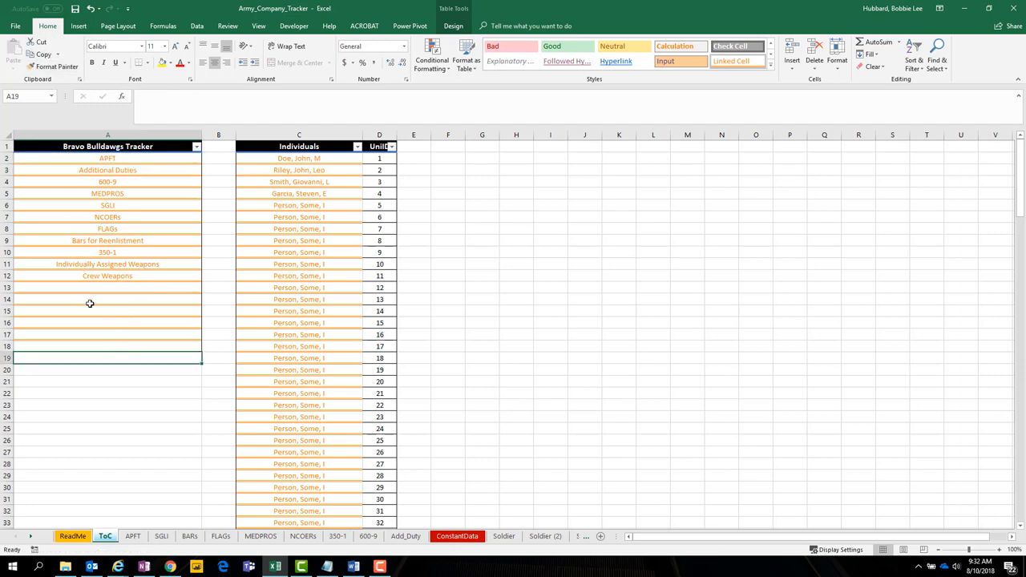
Try to protect the ToC sheet and the contents of its locked cells with an unprotect password.
{"action": "left_click_drag", "start_coordinate": [185, 158], "coordinate": [159, 354]}
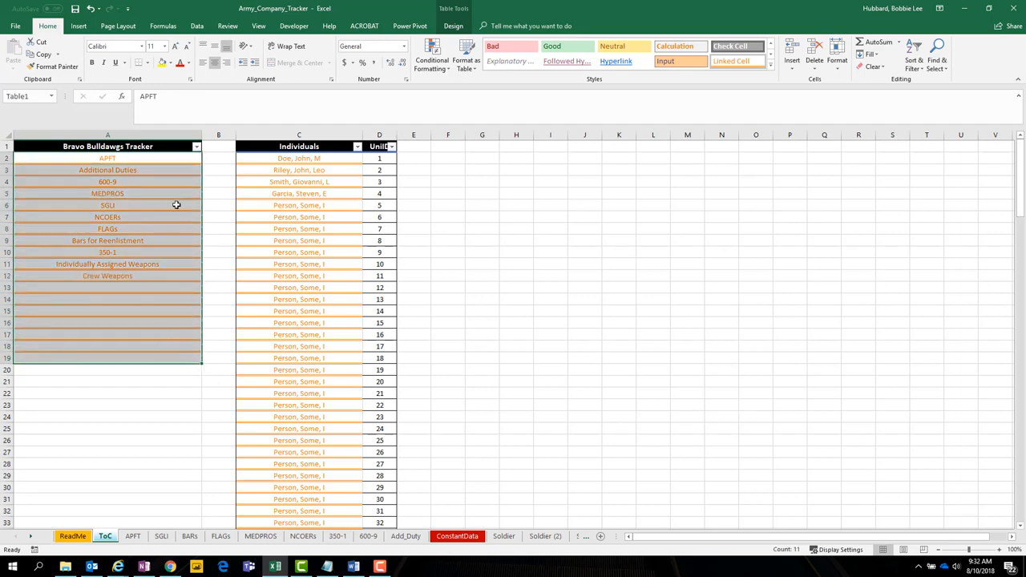
{"action": "left_click", "coordinate": [178, 159]}
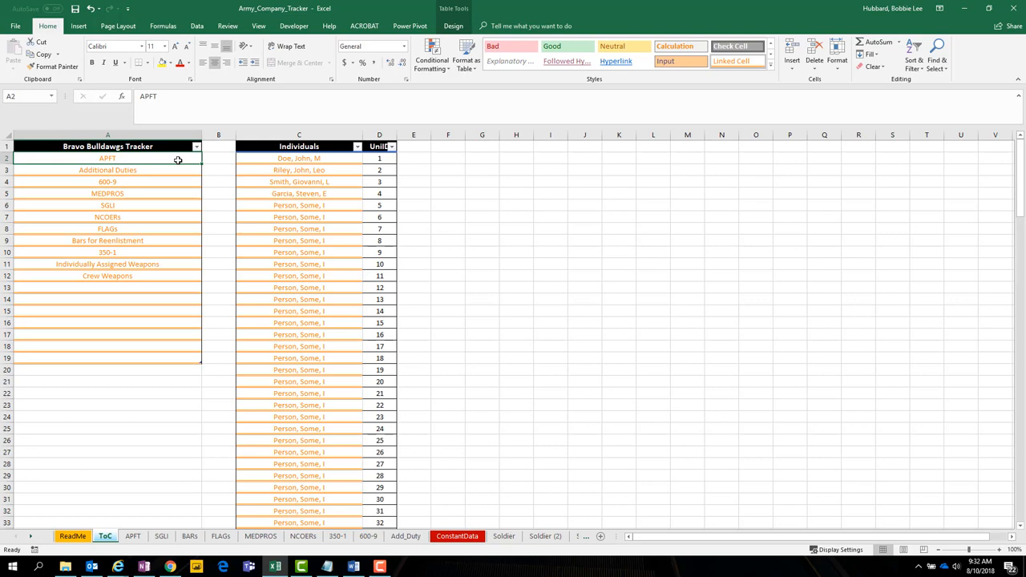
{"action": "right_click", "coordinate": [110, 537]}
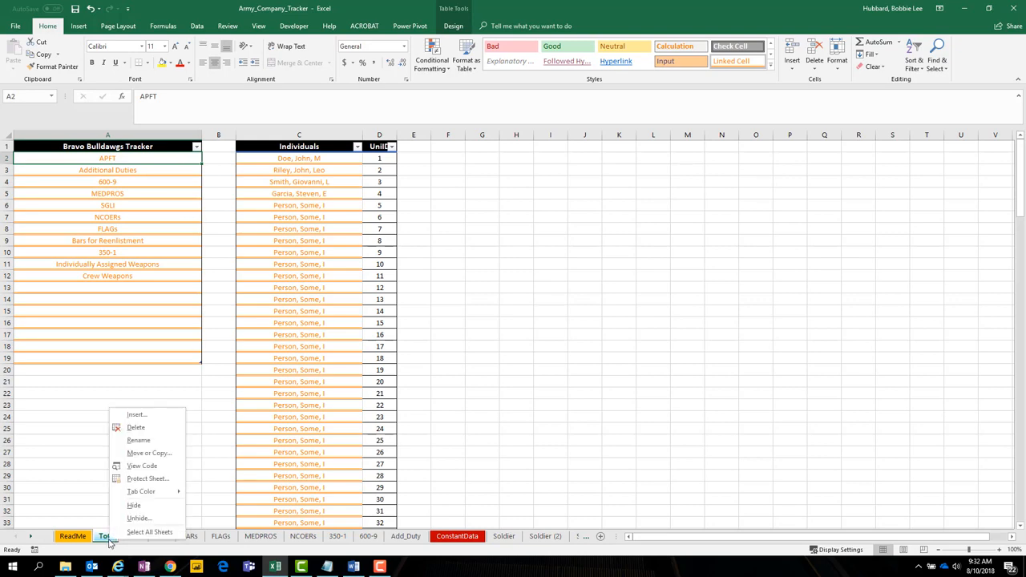
{"action": "left_click", "coordinate": [149, 479]}
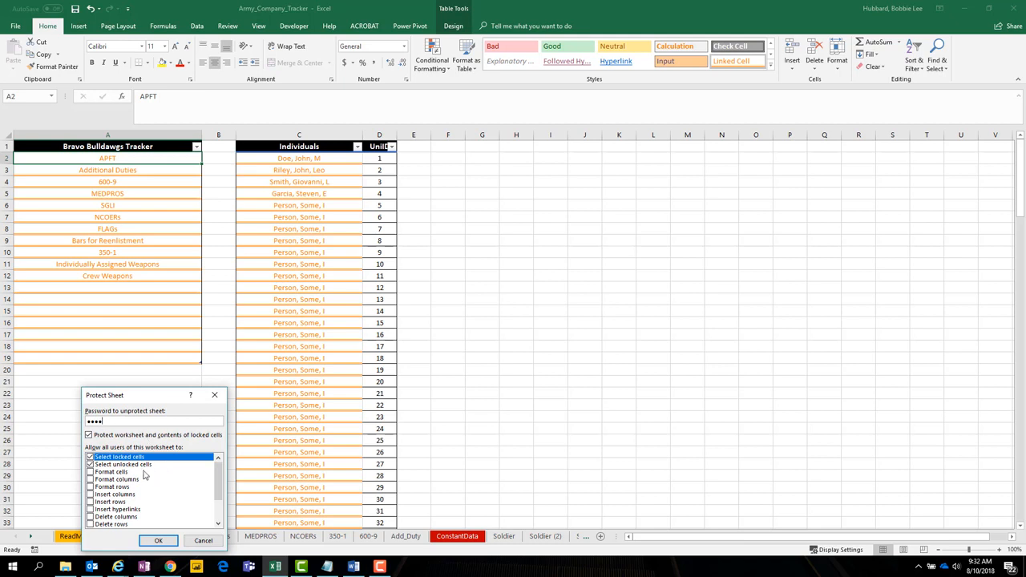
{"action": "left_click", "coordinate": [156, 540]}
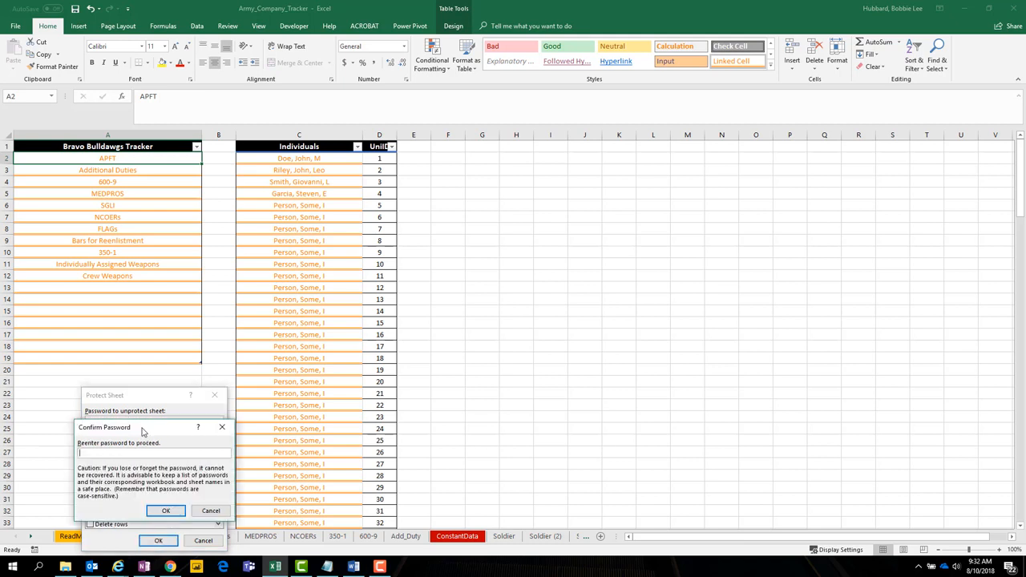
{"action": "left_click", "coordinate": [192, 517]}
{"action": "left_click", "coordinate": [203, 540]}
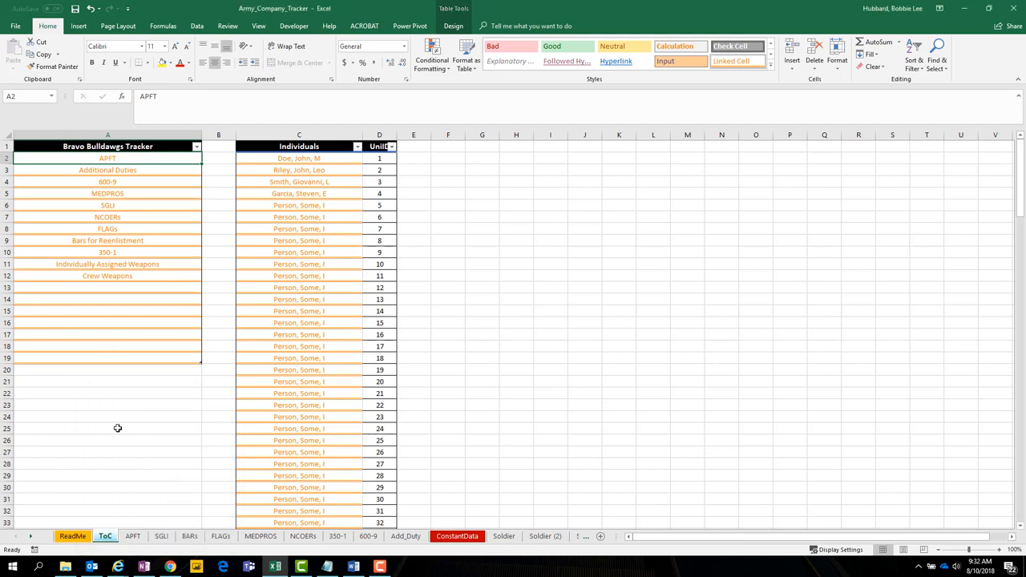
{"action": "left_click", "coordinate": [117, 428]}
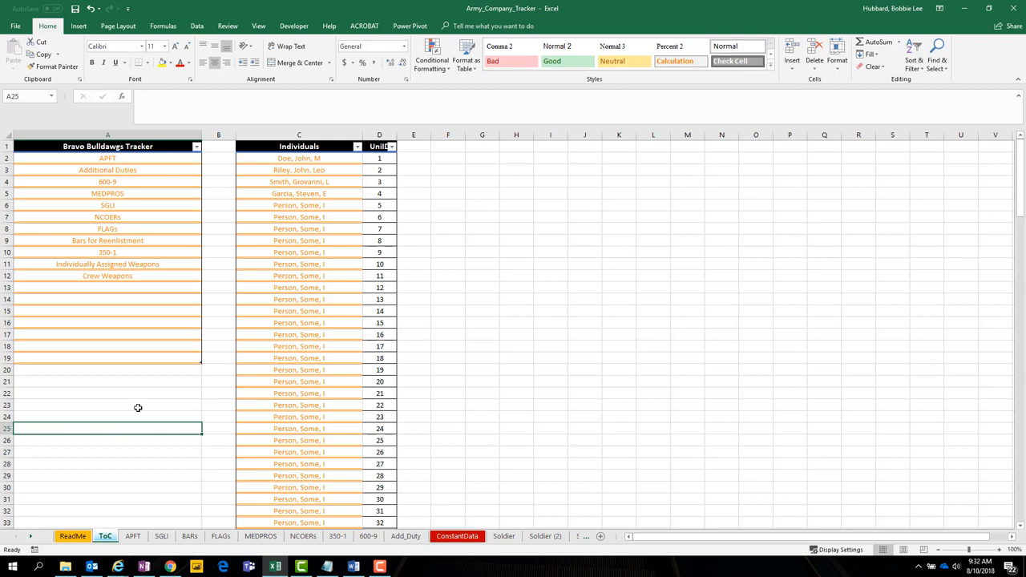
Check the first individual's name formula in C2, then create a copy of the Soldier sheet at the end of the workbook.
{"action": "left_click", "coordinate": [343, 156]}
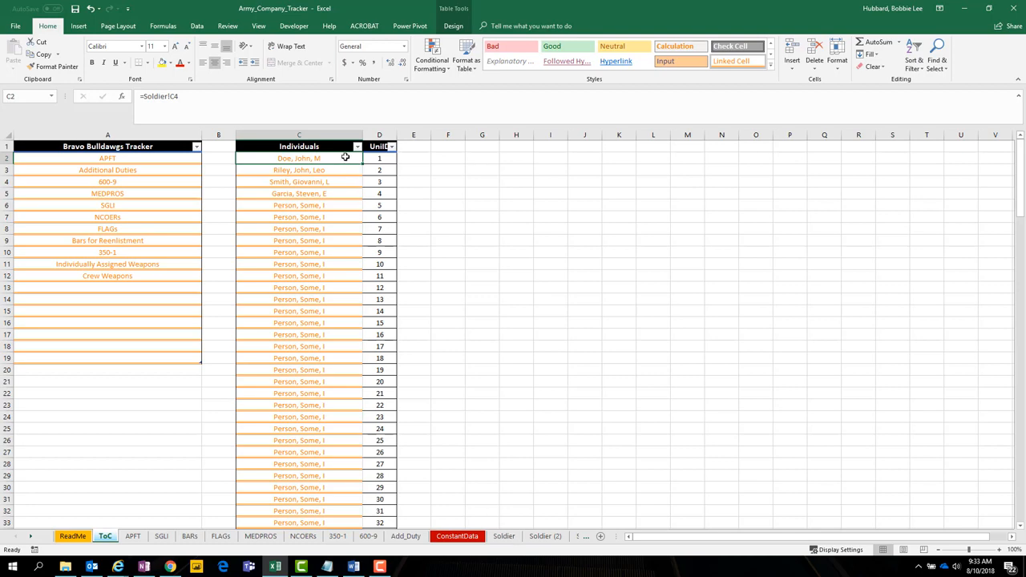
{"action": "right_click", "coordinate": [504, 540]}
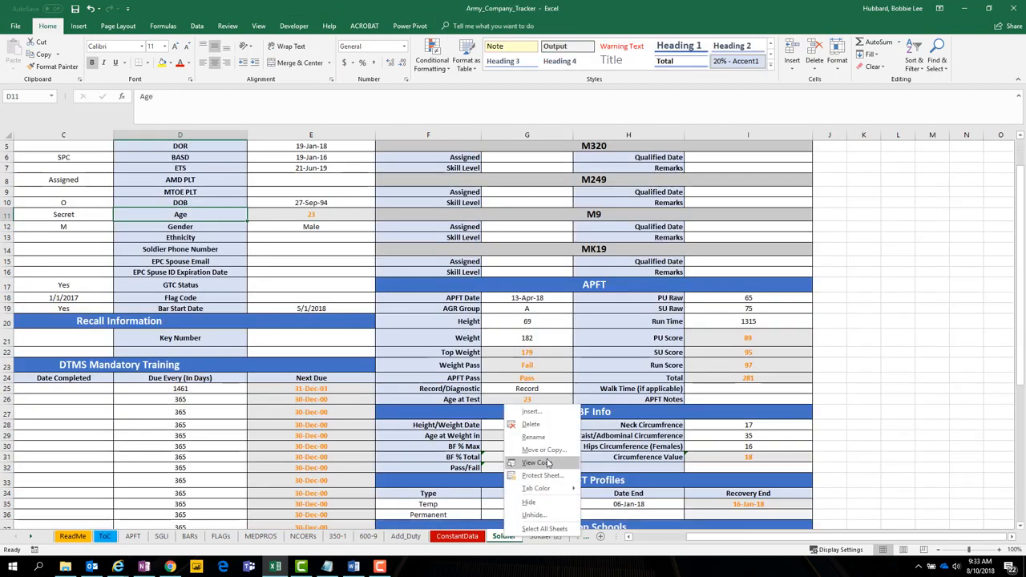
{"action": "key", "text": "Escape"}
{"action": "left_click", "coordinate": [479, 490]}
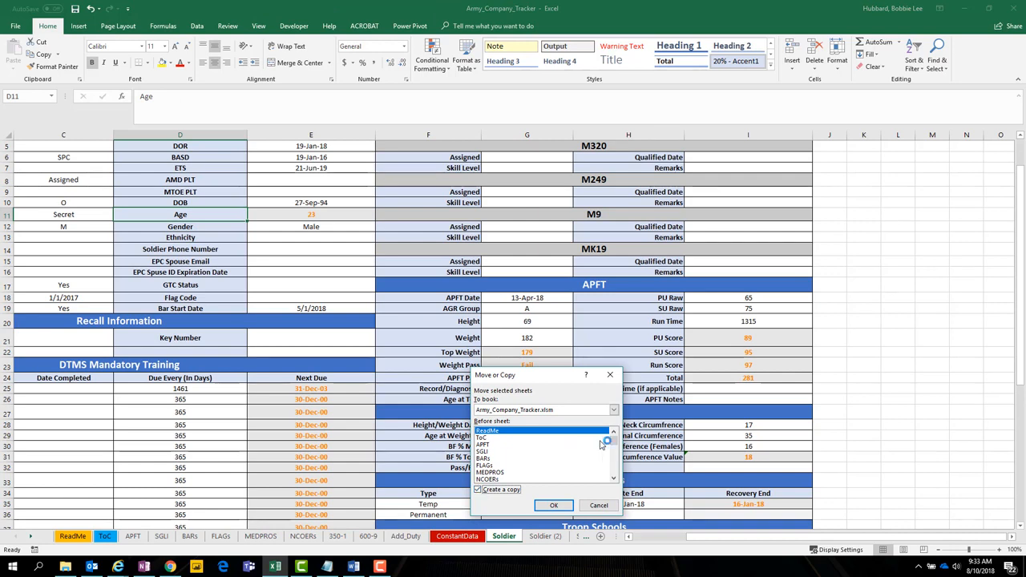
{"action": "left_click", "coordinate": [614, 477]}
{"action": "left_click", "coordinate": [614, 477]}
{"action": "left_click", "coordinate": [494, 480]}
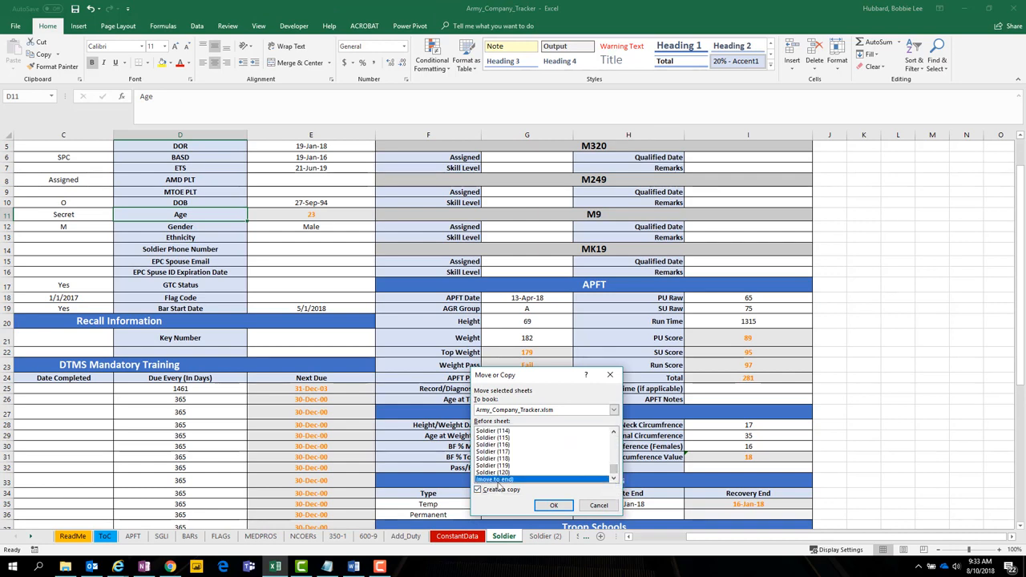
{"action": "left_click", "coordinate": [553, 505]}
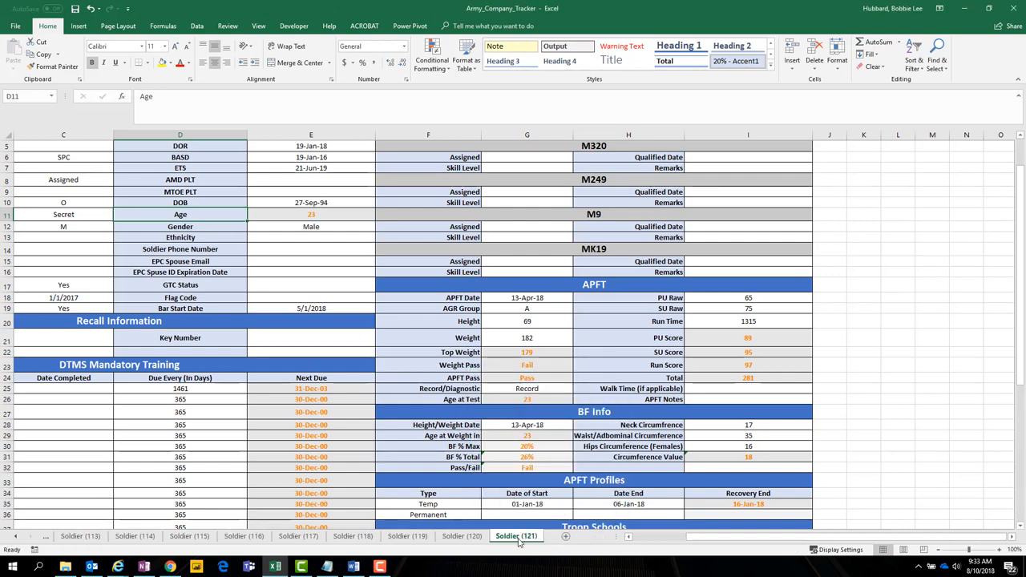
View the beginning of the copied soldier sheet and follow its Back to ToC link to the table of contents.
{"action": "left_click", "coordinate": [15, 537]}
{"action": "left_click_drag", "start_coordinate": [15, 536], "coordinate": [17, 539]}
{"action": "left_click", "coordinate": [335, 379]}
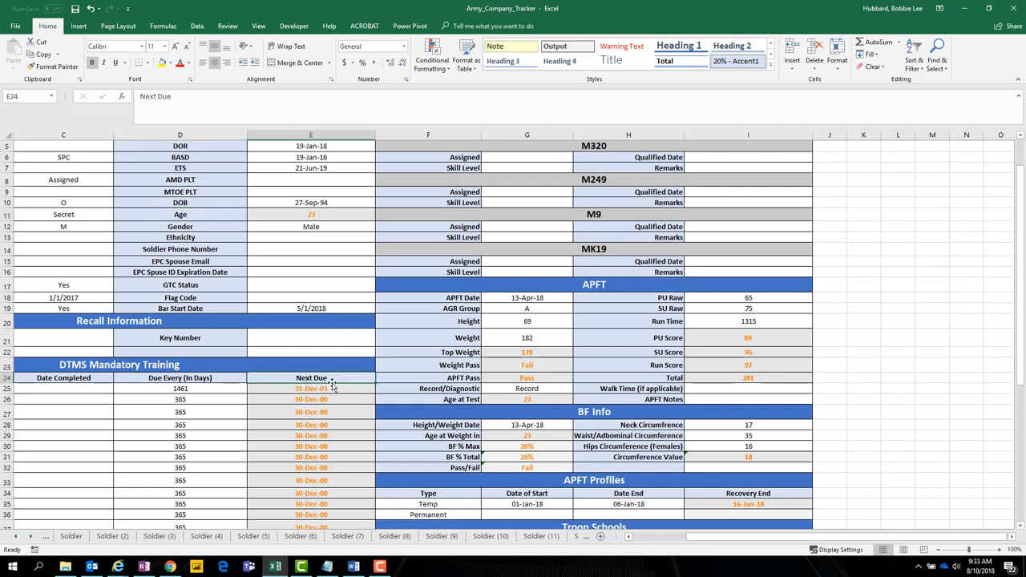
{"action": "scroll", "coordinate": [335, 378], "scroll_direction": "up", "scroll_amount": 2}
{"action": "left_click_drag", "start_coordinate": [714, 537], "coordinate": [658, 539]}
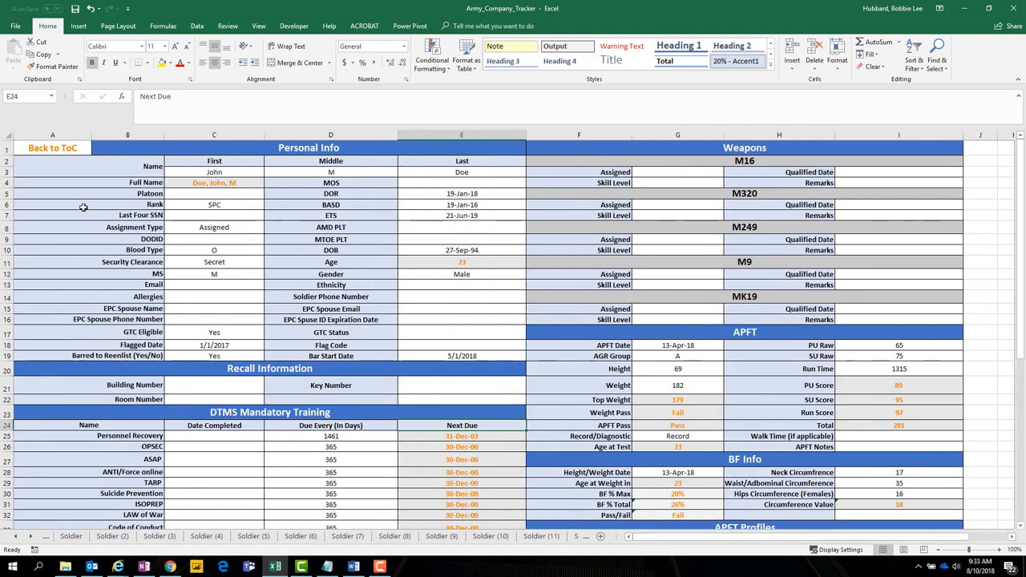
{"action": "left_click", "coordinate": [51, 150]}
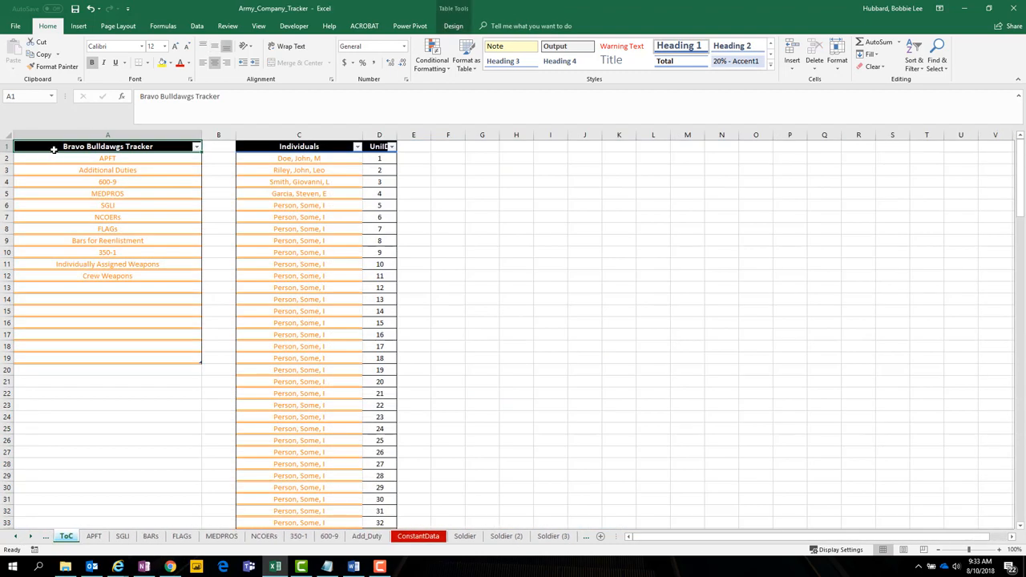
Follow the FLAGs link in the tracker list to view its sheet, then return to the ToC sheet.
{"action": "left_click", "coordinate": [144, 419]}
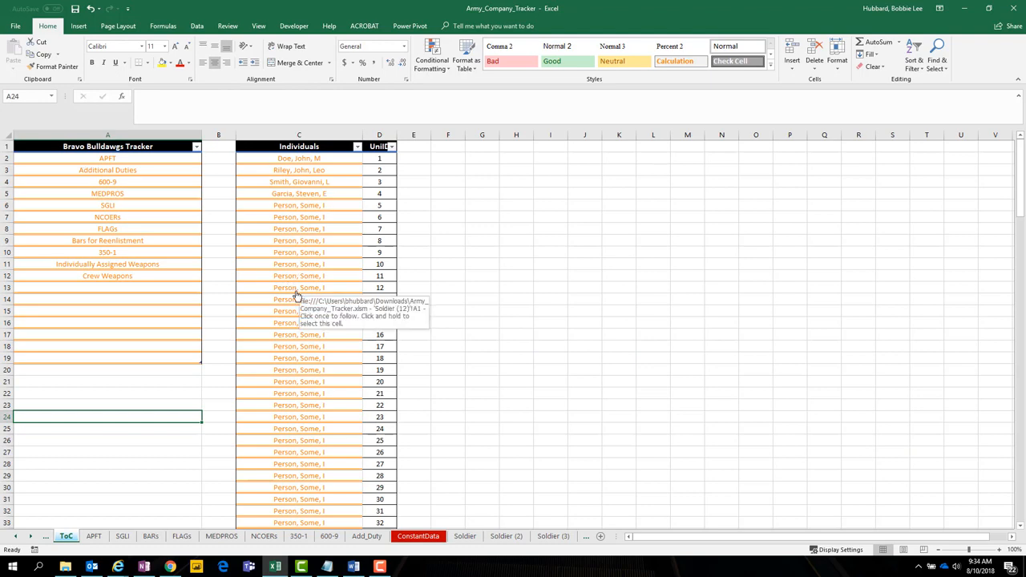
{"action": "left_click", "coordinate": [107, 230]}
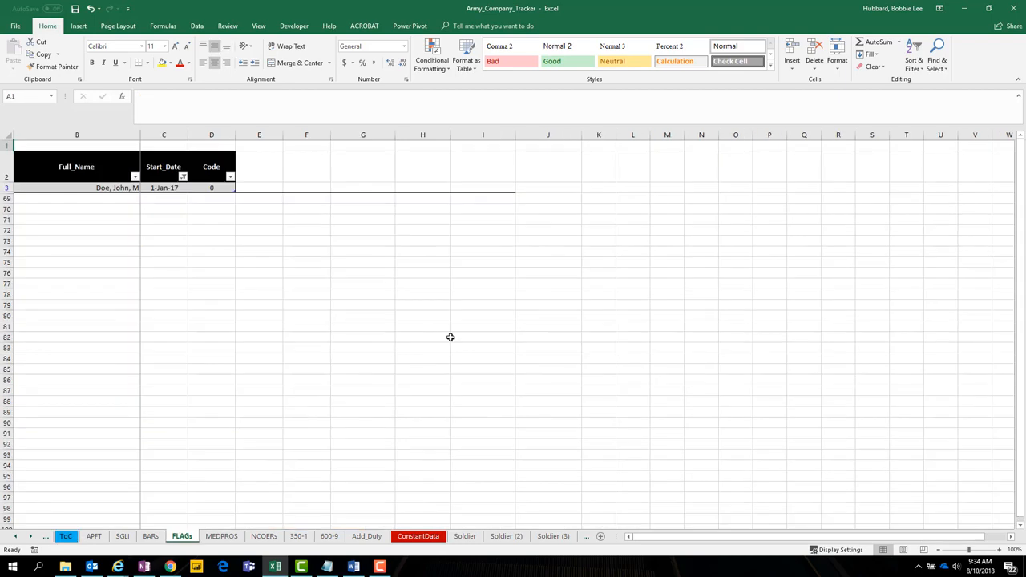
{"action": "left_click", "coordinate": [17, 537]}
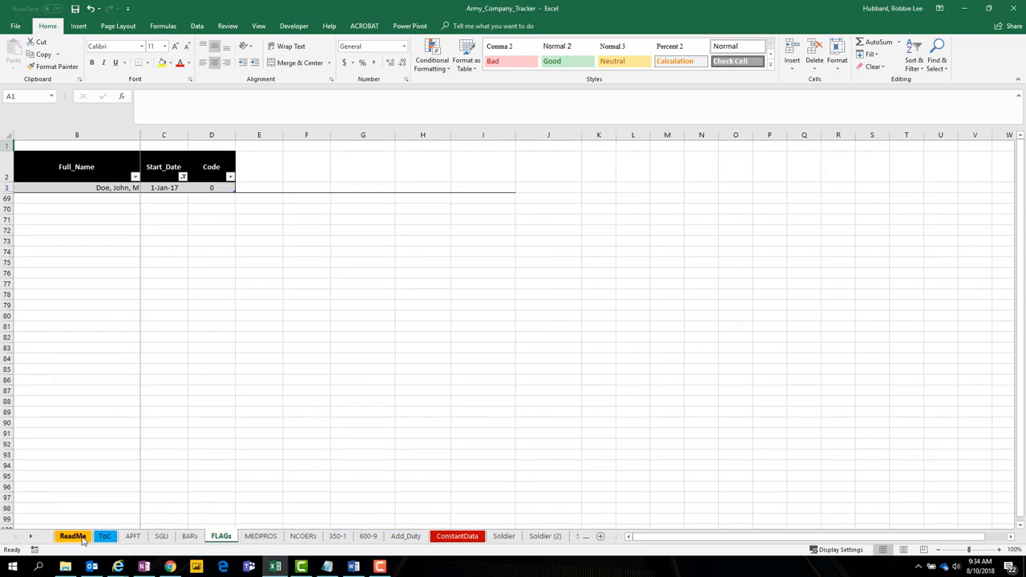
{"action": "left_click", "coordinate": [105, 537]}
{"action": "left_click", "coordinate": [184, 460]}
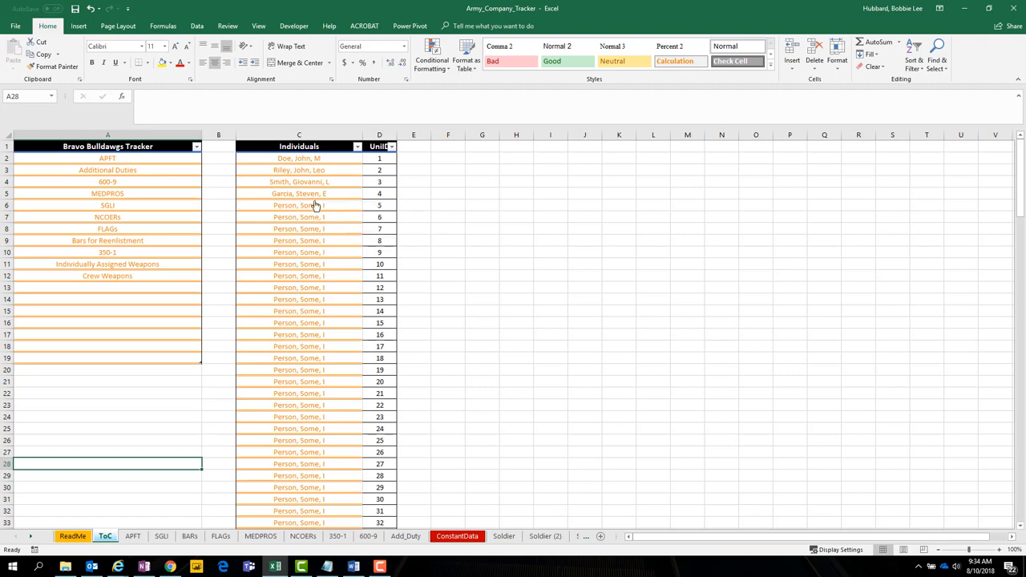
Open the soldier sheet of the individual with ID 4 from the ToC and inspect the Full Name formula in C4.
{"action": "left_click", "coordinate": [313, 196]}
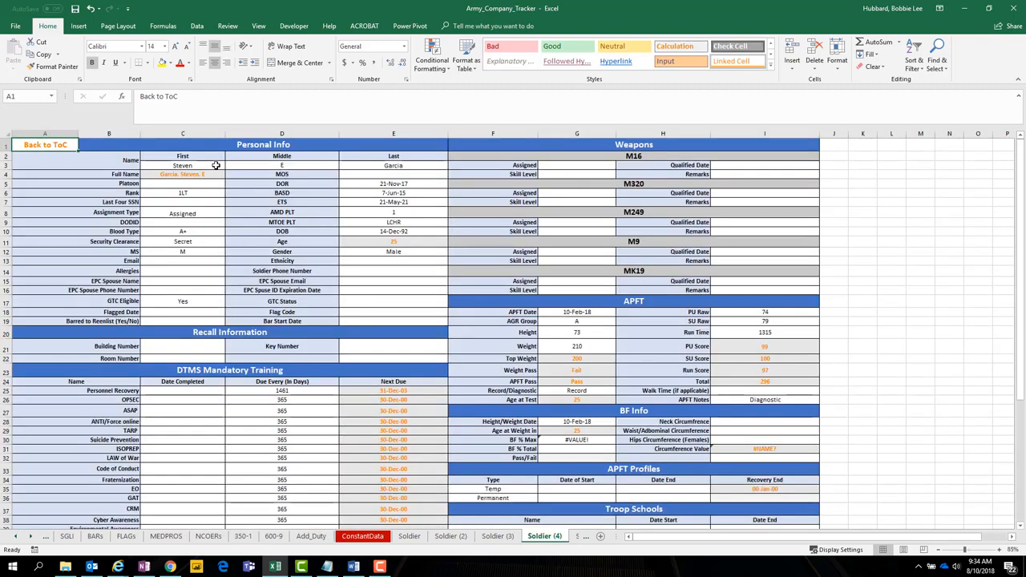
{"action": "left_click", "coordinate": [212, 174]}
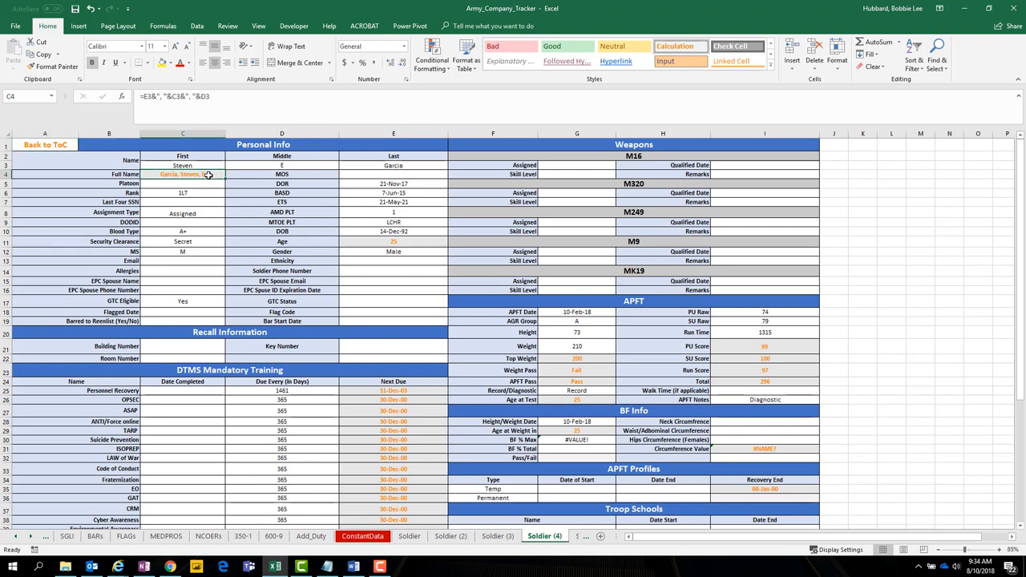
Return to the ToC sheet and inspect the formula behind the name in C4 without changing it.
{"action": "left_click", "coordinate": [45, 147]}
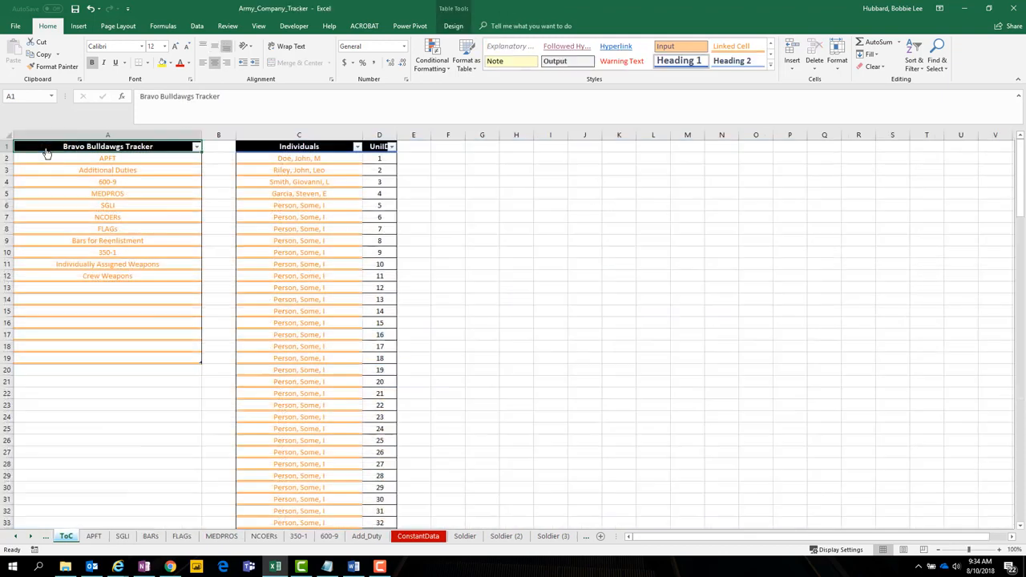
{"action": "left_click", "coordinate": [339, 182]}
{"action": "left_click_drag", "start_coordinate": [202, 97], "coordinate": [95, 96]}
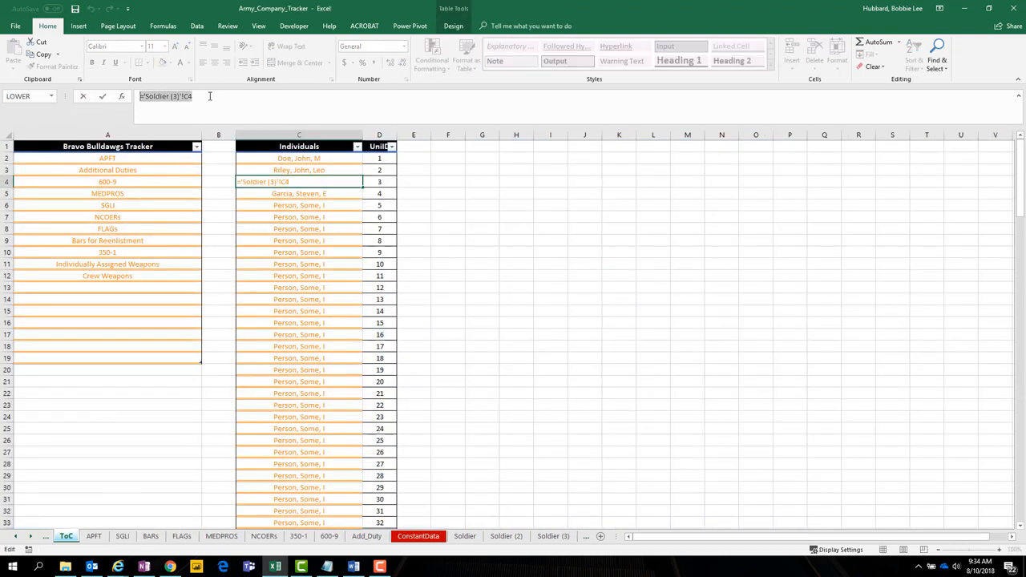
{"action": "left_click", "coordinate": [212, 96]}
{"action": "key", "text": "Escape"}
Open the soldier sheet of the individual with ID 3 and inspect the Full Name formula and the first, middle and last name cells.
{"action": "left_click", "coordinate": [261, 182]}
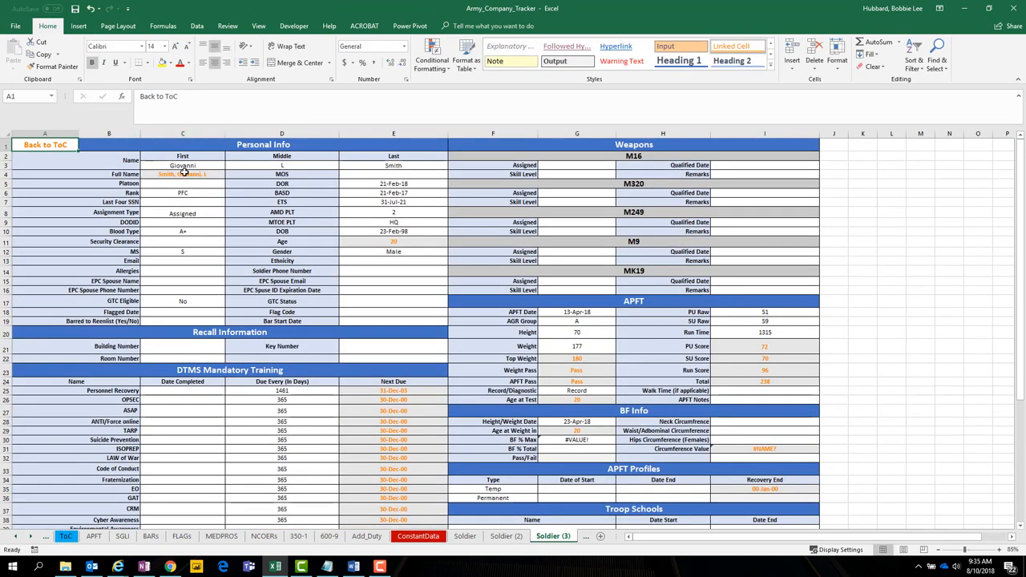
{"action": "left_click", "coordinate": [184, 173]}
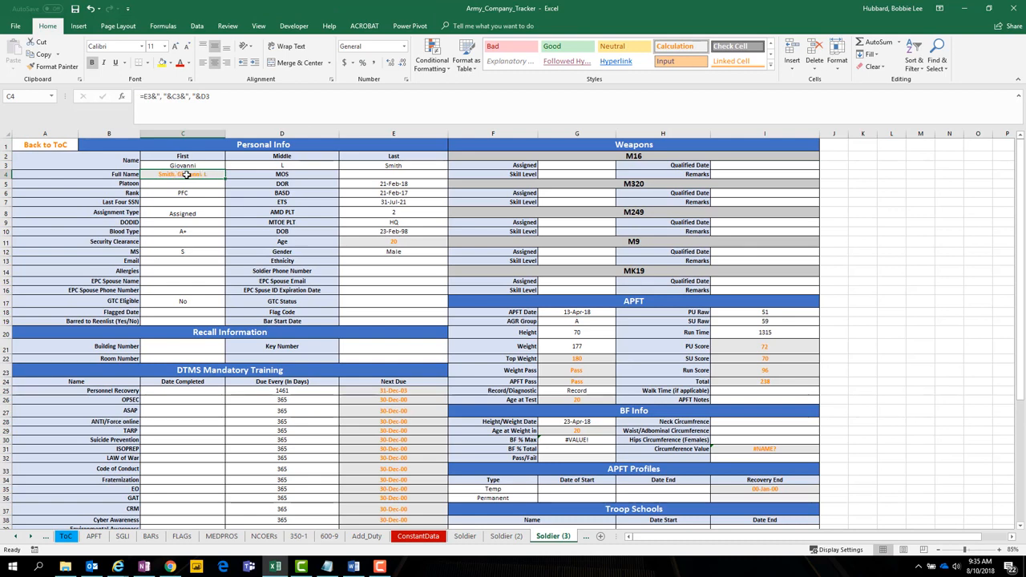
{"action": "left_click", "coordinate": [186, 164]}
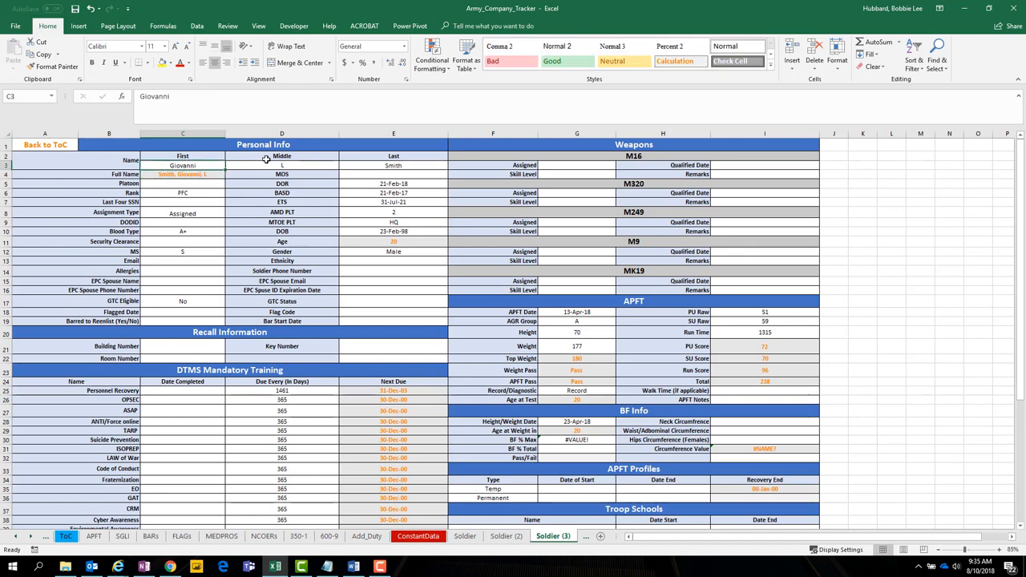
{"action": "left_click", "coordinate": [272, 164]}
{"action": "left_click", "coordinate": [388, 165]}
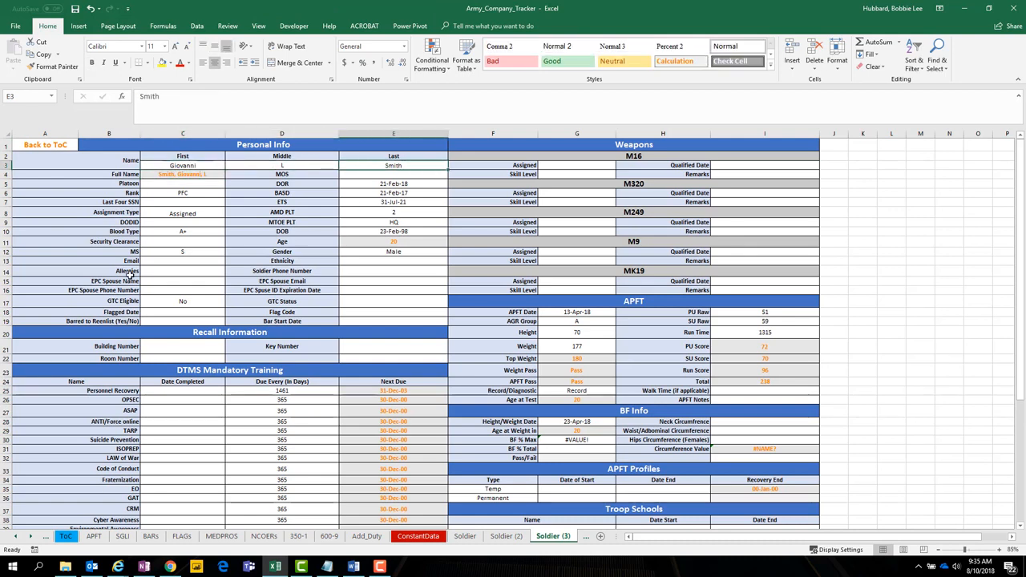
Return to the ToC sheet and examine the name formula in C5 and the UniID column from its header to D5.
{"action": "left_click", "coordinate": [64, 146]}
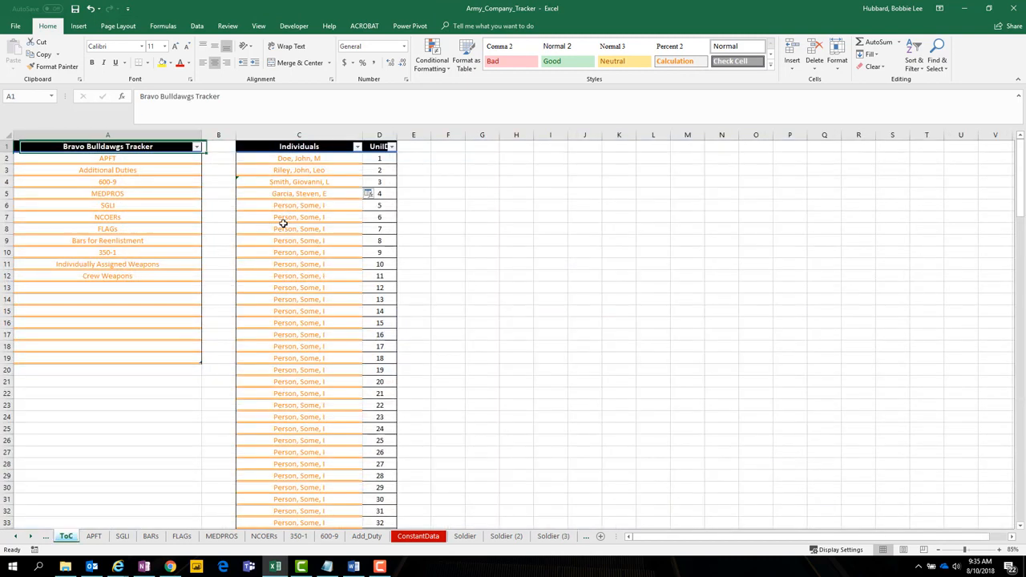
{"action": "left_click", "coordinate": [345, 191]}
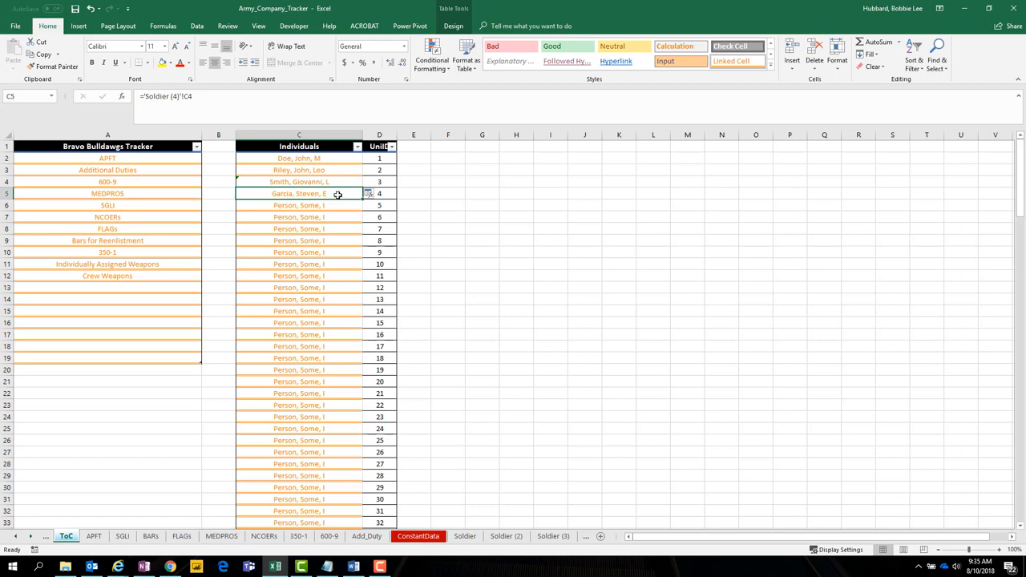
{"action": "left_click", "coordinate": [385, 195]}
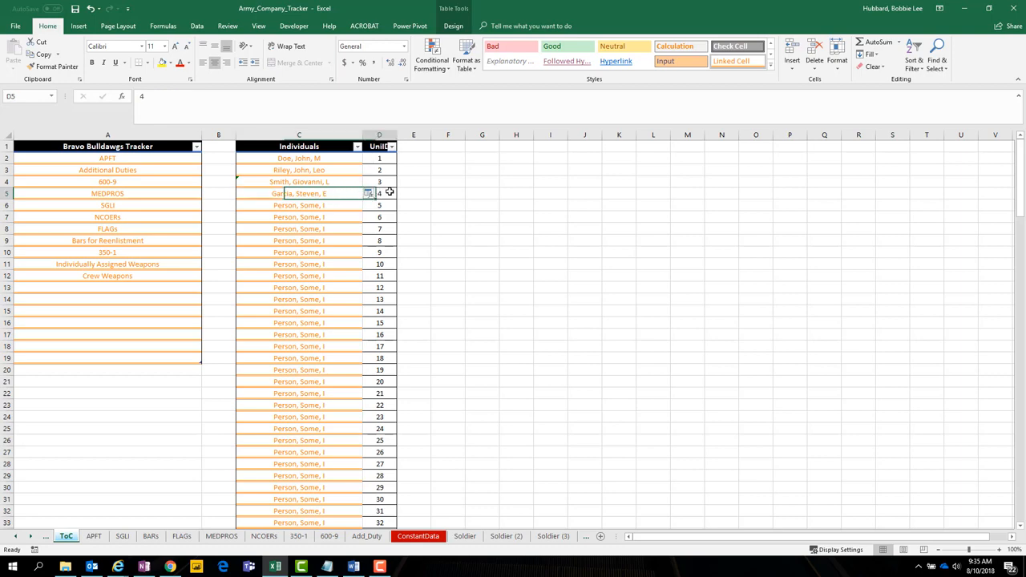
{"action": "left_click", "coordinate": [381, 147]}
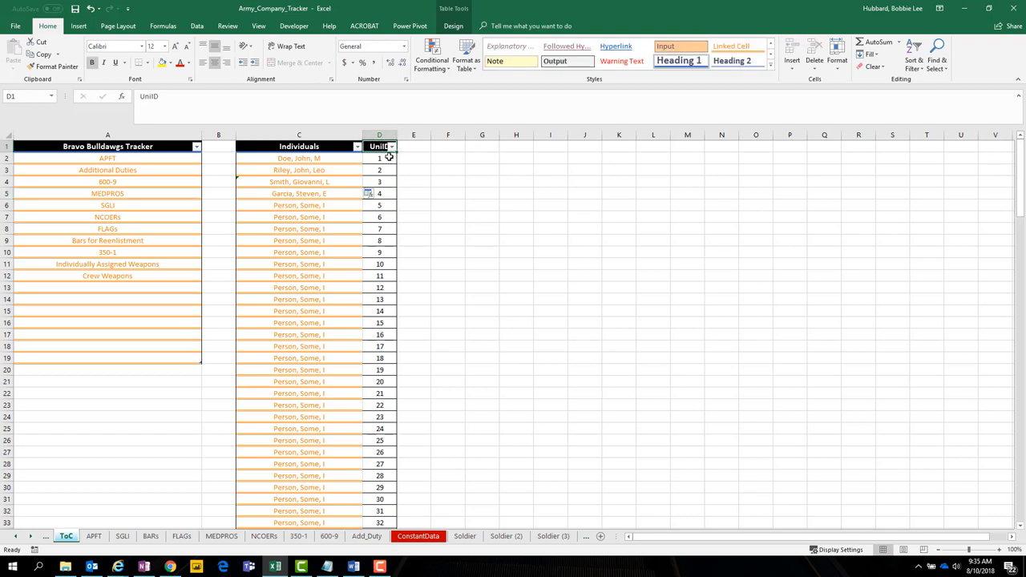
{"action": "left_click", "coordinate": [384, 159]}
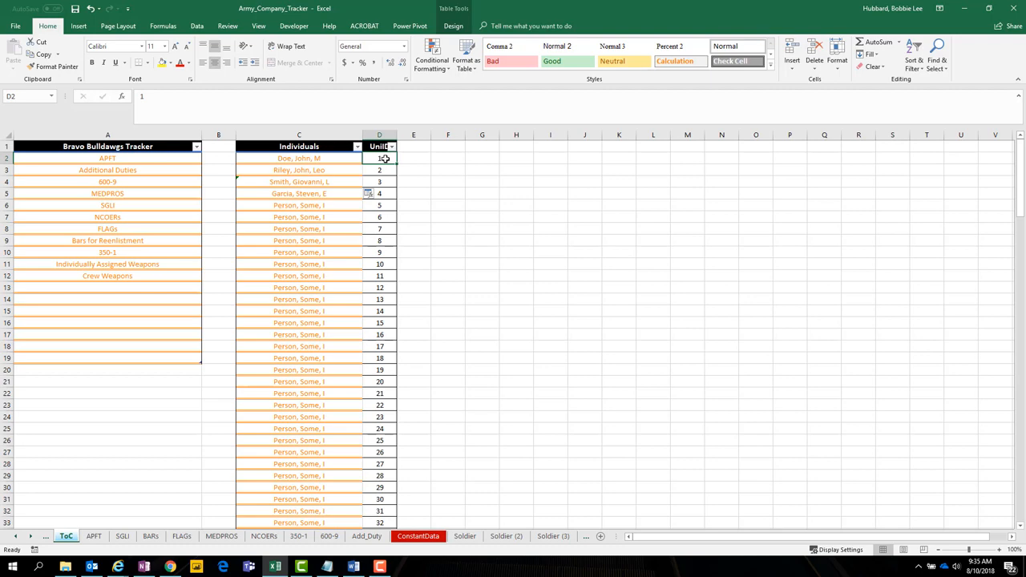
{"action": "left_click", "coordinate": [382, 170]}
{"action": "left_click", "coordinate": [383, 182]}
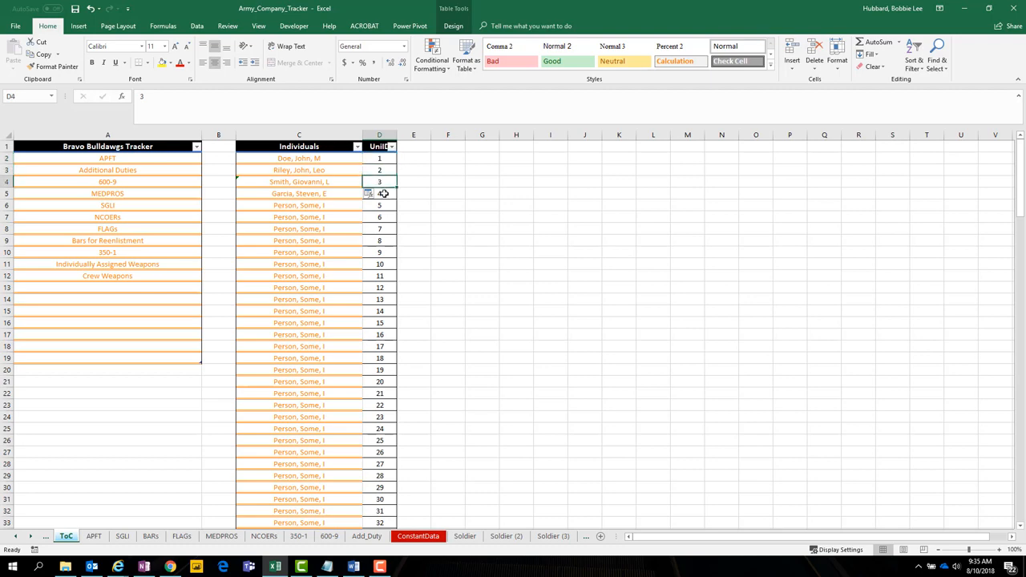
{"action": "left_click", "coordinate": [384, 194]}
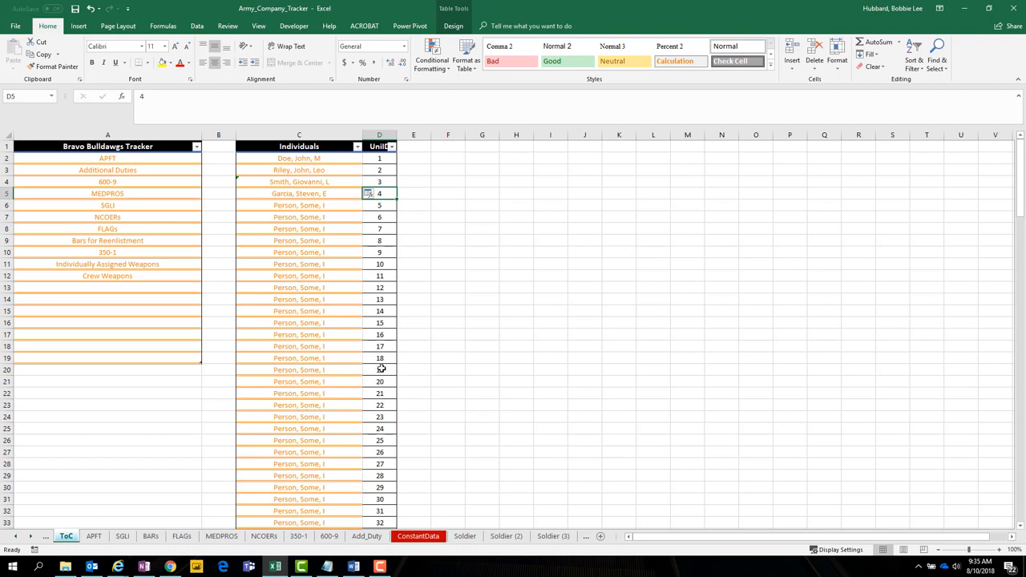
Compare the name formulas in C20, C6 and C5 of the ToC, then open the soldier sheet of the individual with ID 4.
{"action": "left_click", "coordinate": [340, 370]}
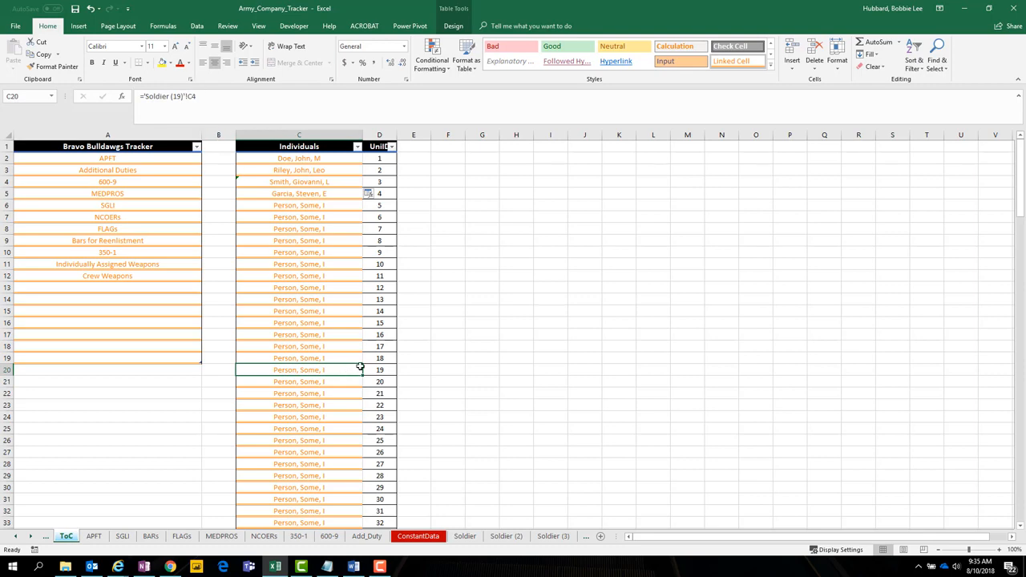
{"action": "left_click", "coordinate": [347, 206]}
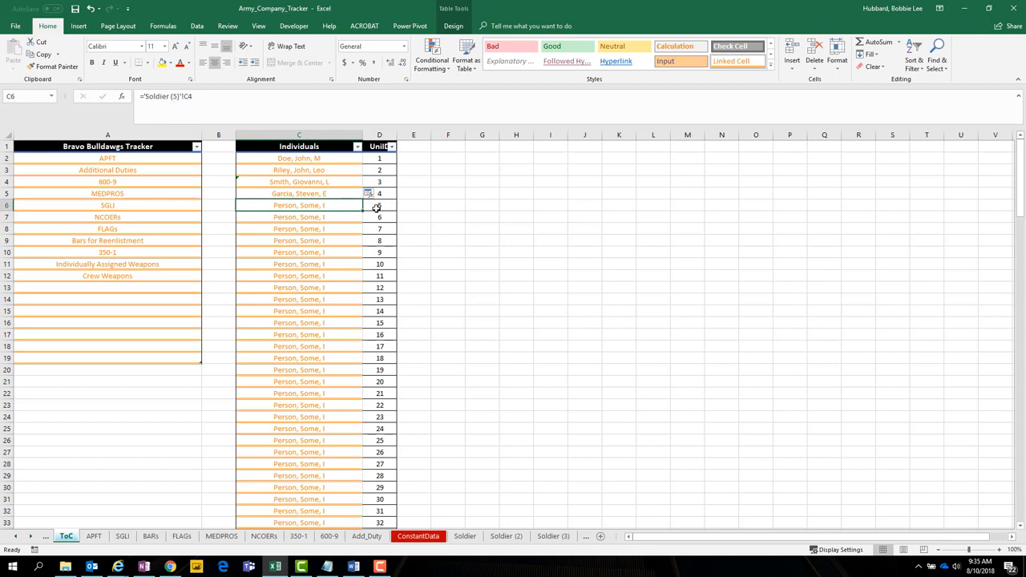
{"action": "left_click", "coordinate": [339, 194]}
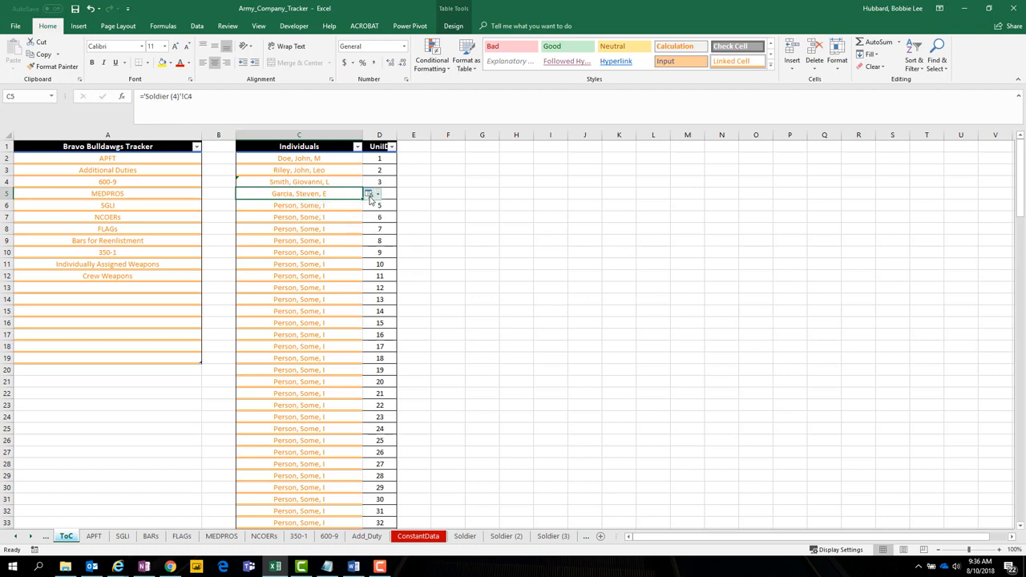
{"action": "left_click", "coordinate": [317, 195]}
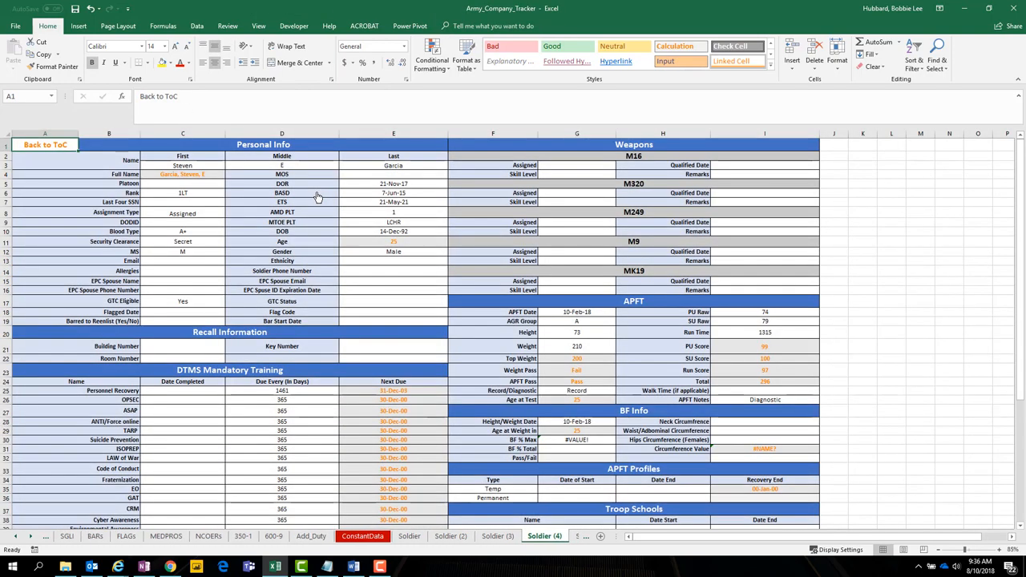